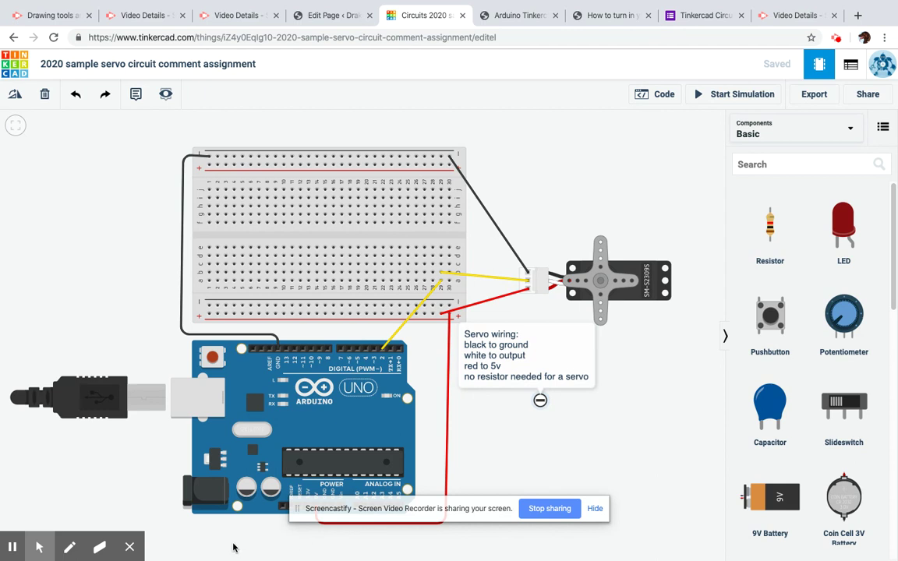
Sketch red marks around and beside the servo wiring note with the pen.
{"action": "left_click", "coordinate": [70, 547]}
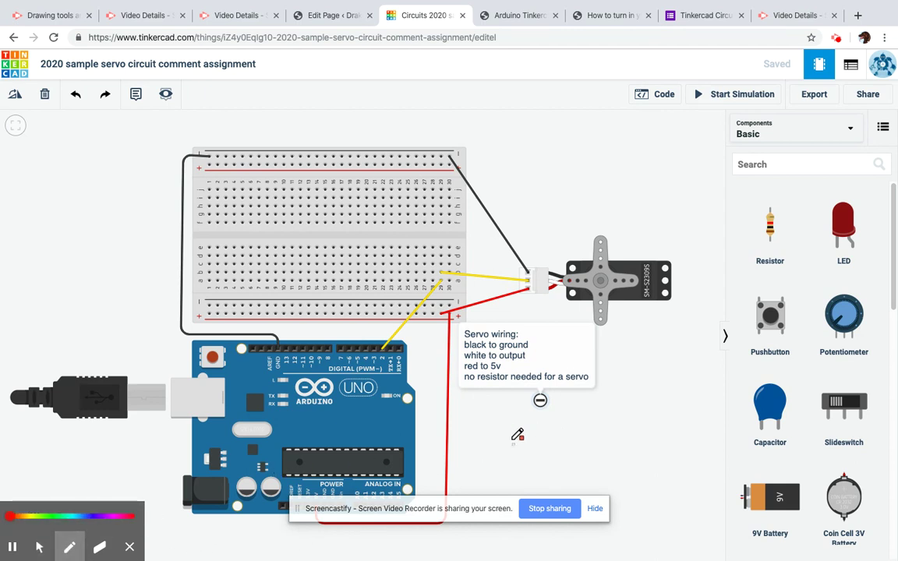
{"action": "mouse_move", "coordinate": [518, 429]}
{"action": "left_mouse_down"}
{"action": "mouse_move", "coordinate": [461, 393]}
{"action": "mouse_move", "coordinate": [470, 311]}
{"action": "mouse_move", "coordinate": [569, 308]}
{"action": "mouse_move", "coordinate": [534, 427]}
{"action": "left_mouse_up"}
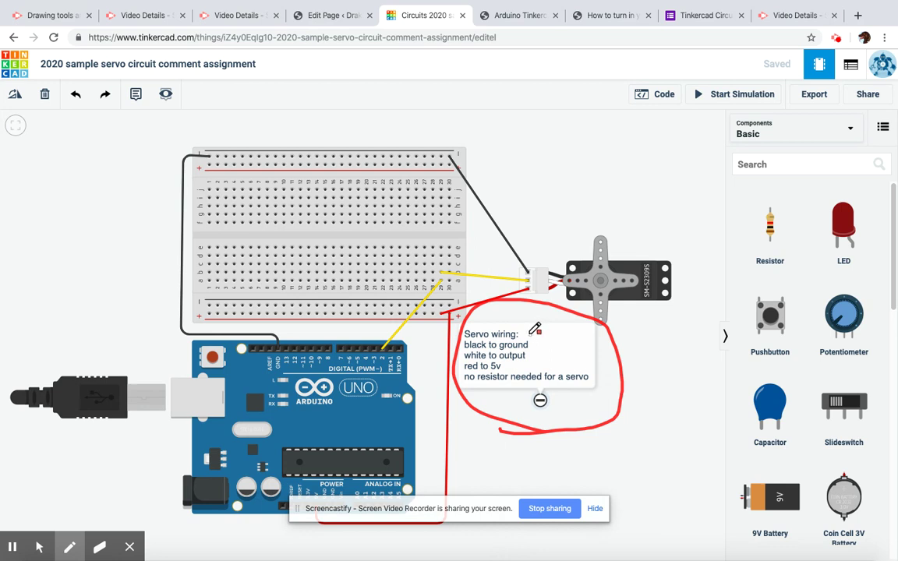
{"action": "left_click_drag", "start_coordinate": [526, 336], "coordinate": [537, 334]}
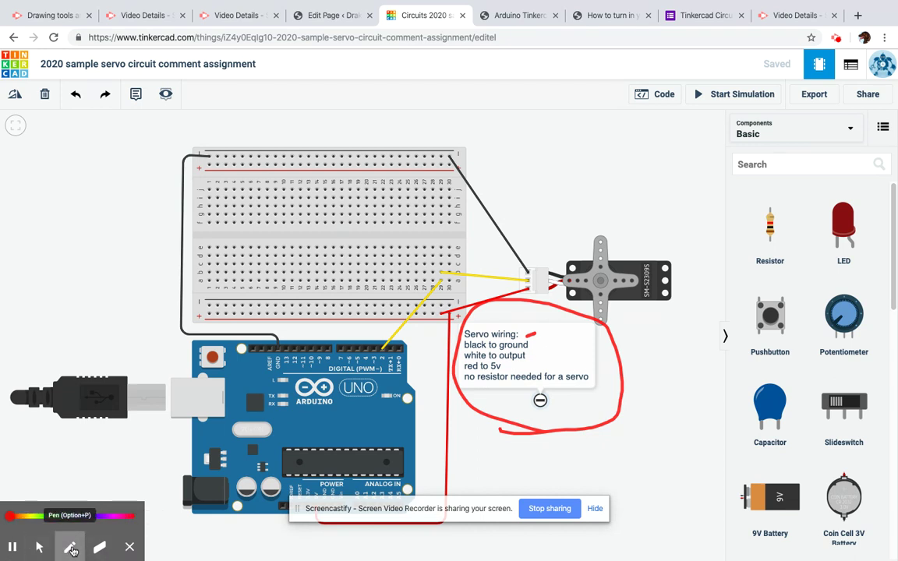
Wipe those marks away and draw a red box around the servo's wire connector.
{"action": "left_click", "coordinate": [97, 548]}
{"action": "left_click", "coordinate": [14, 517]}
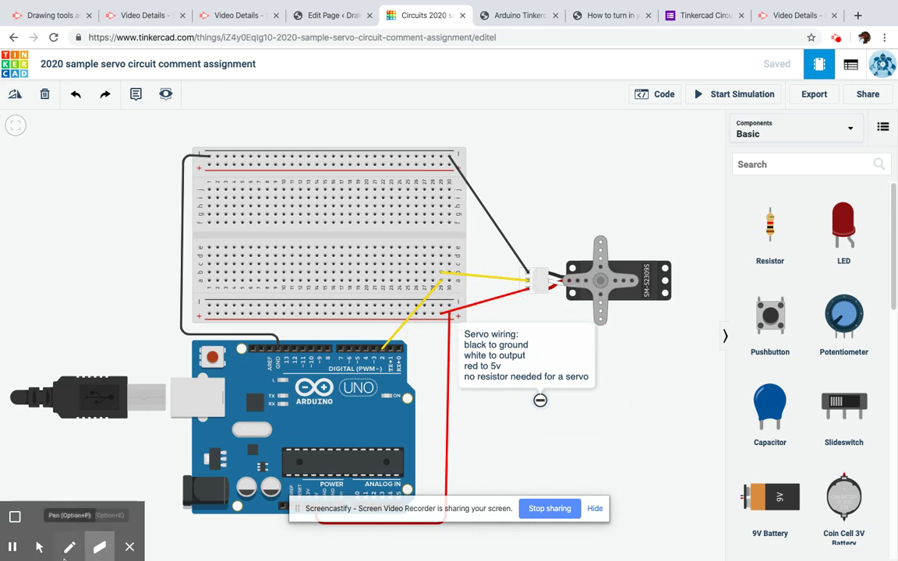
{"action": "left_click", "coordinate": [68, 550]}
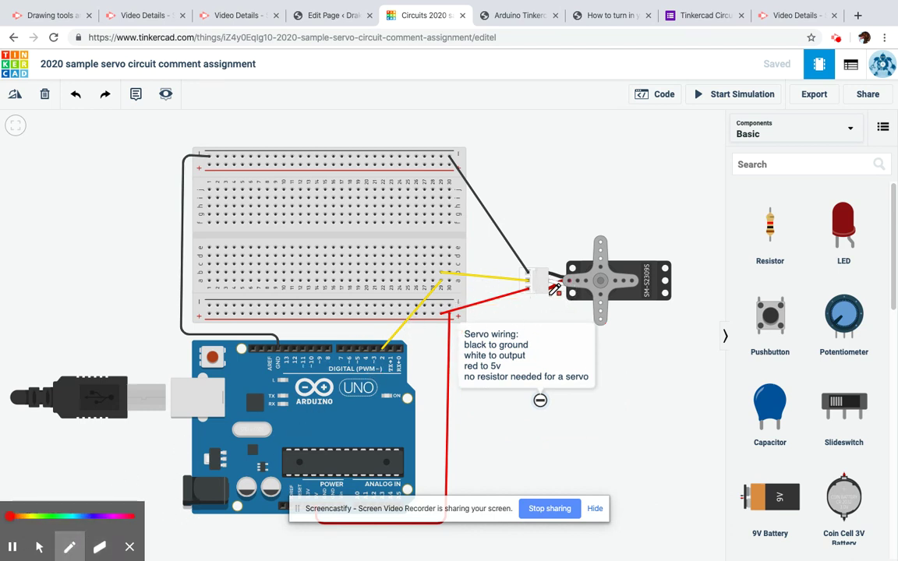
{"action": "mouse_move", "coordinate": [548, 294]}
{"action": "left_mouse_down"}
{"action": "mouse_move", "coordinate": [541, 256]}
{"action": "mouse_move", "coordinate": [580, 256]}
{"action": "mouse_move", "coordinate": [584, 302]}
{"action": "mouse_move", "coordinate": [553, 297]}
{"action": "left_mouse_up"}
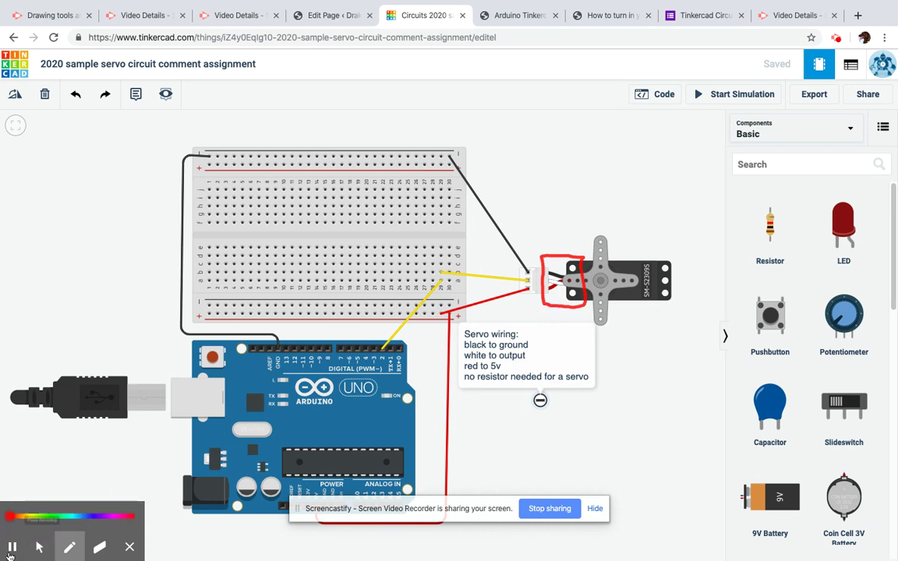
Erase the connector box, then underline the no-resistor line and erase that underline.
{"action": "left_click", "coordinate": [100, 546]}
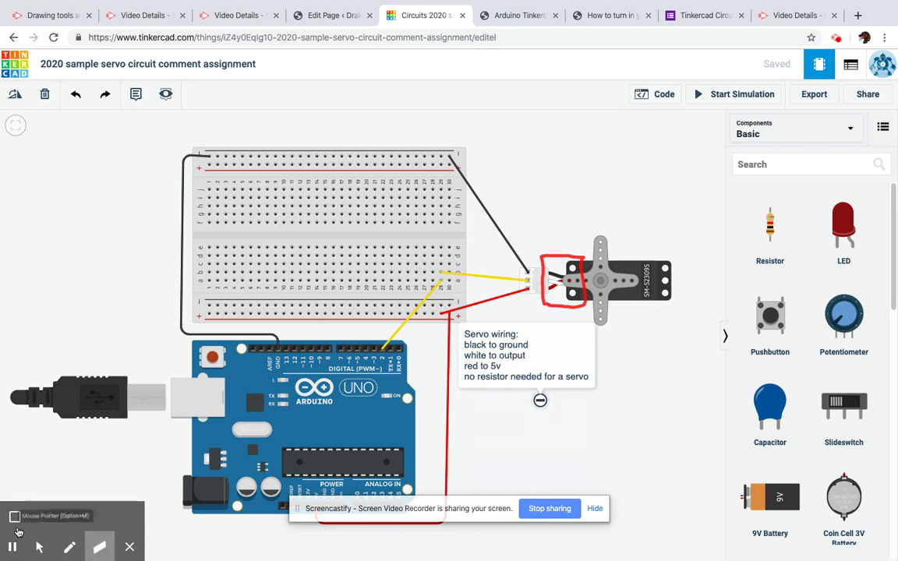
{"action": "left_click", "coordinate": [14, 518]}
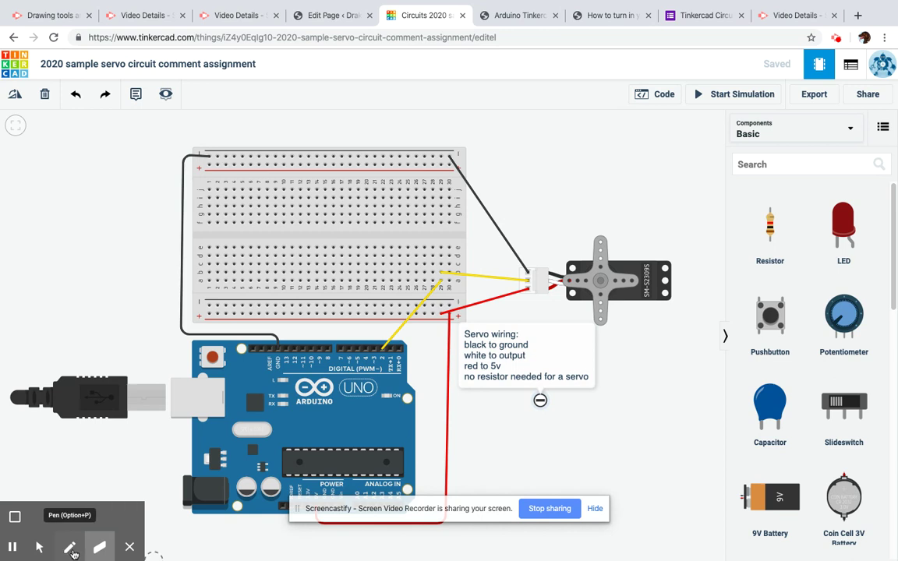
{"action": "left_click", "coordinate": [69, 545]}
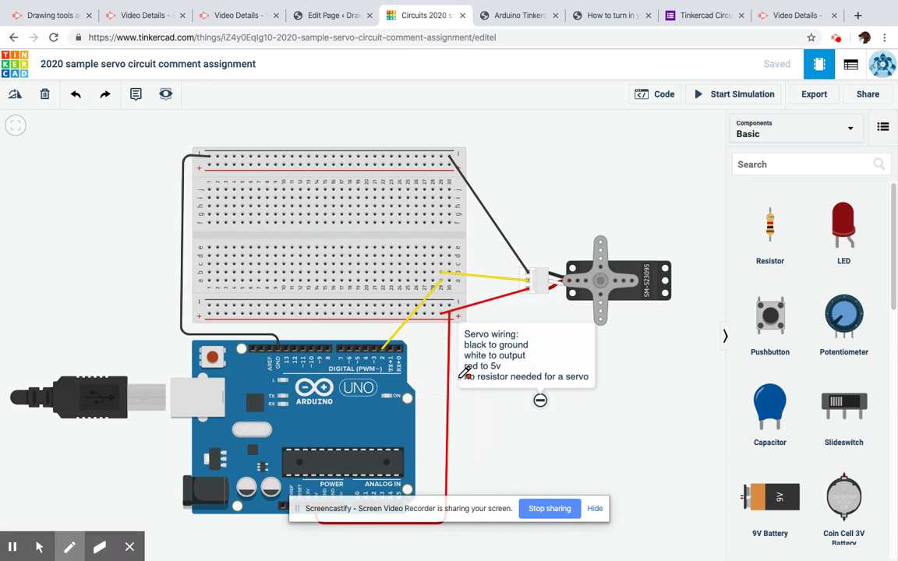
{"action": "left_click_drag", "start_coordinate": [466, 382], "coordinate": [597, 380]}
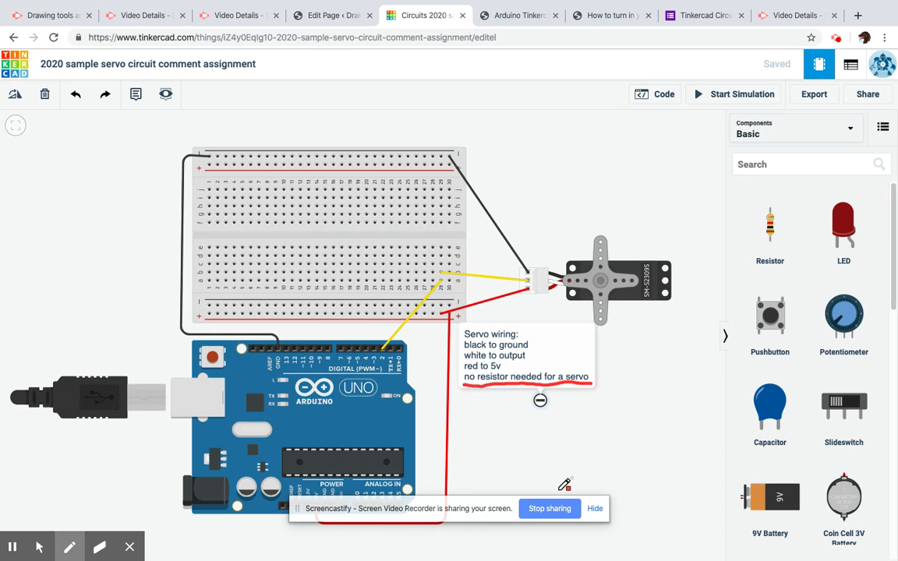
{"action": "left_click", "coordinate": [92, 547]}
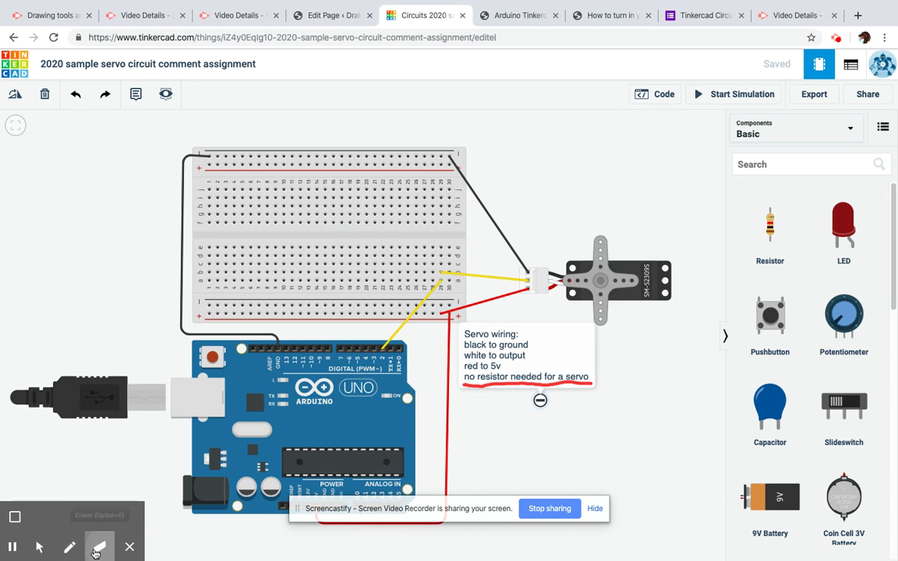
{"action": "left_click", "coordinate": [514, 381]}
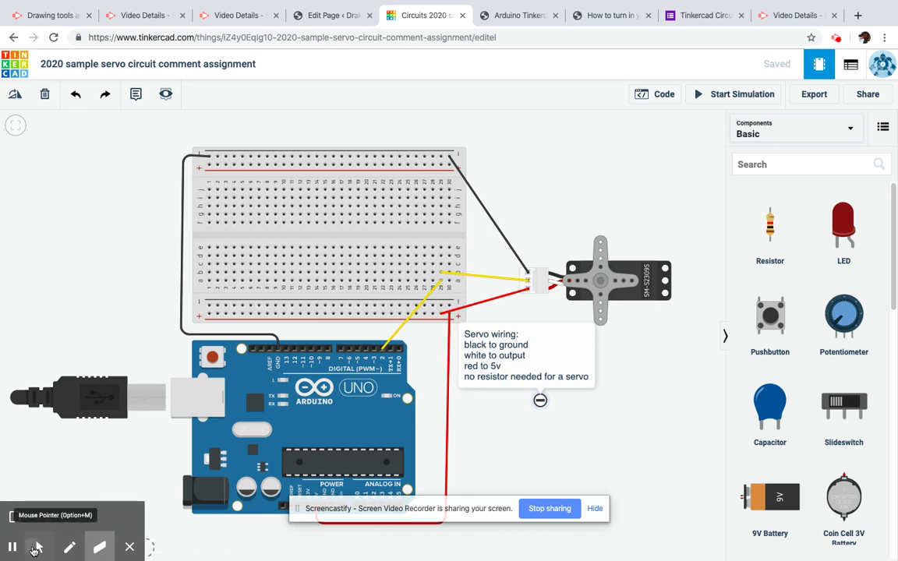
Return to the mouse pointer with Highlight clicks on and dismiss the sharing notice.
{"action": "left_click", "coordinate": [39, 548]}
{"action": "left_click", "coordinate": [73, 519]}
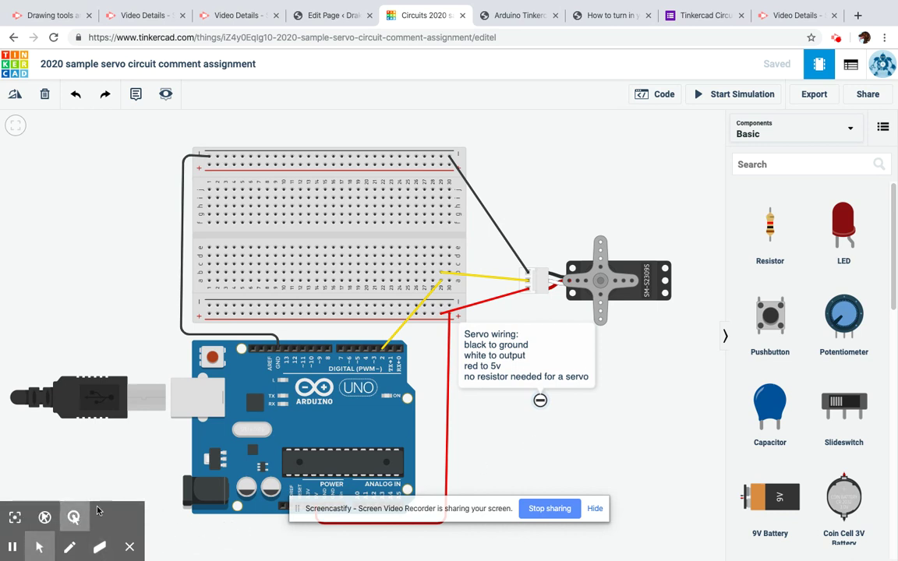
{"action": "left_click", "coordinate": [595, 508]}
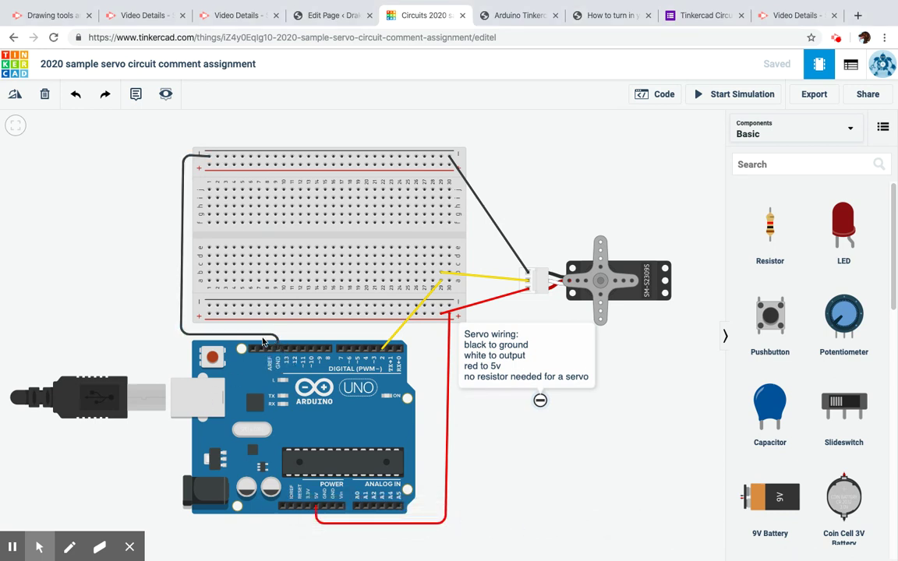
Select the left black breadboard ground wire, then the black wire running to the servo.
{"action": "left_click", "coordinate": [181, 320]}
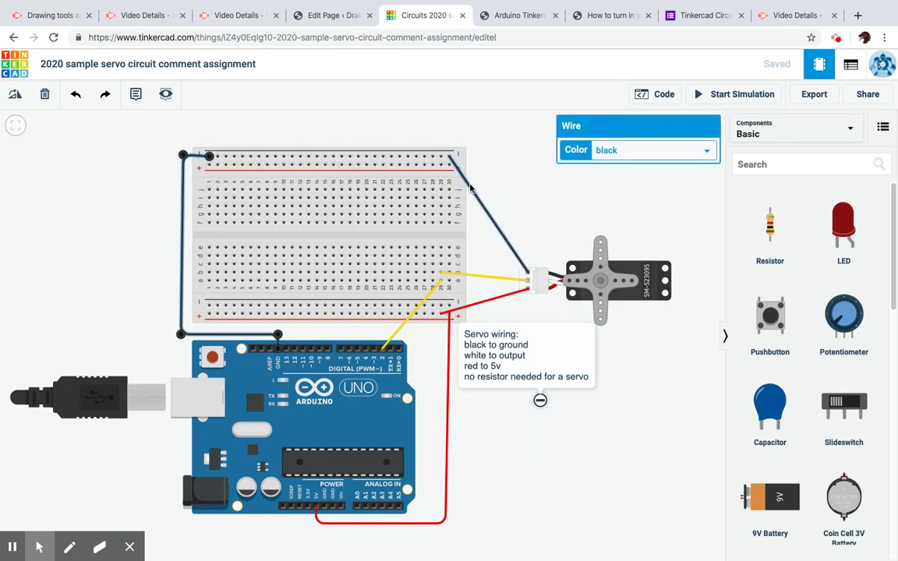
{"action": "left_click", "coordinate": [471, 189]}
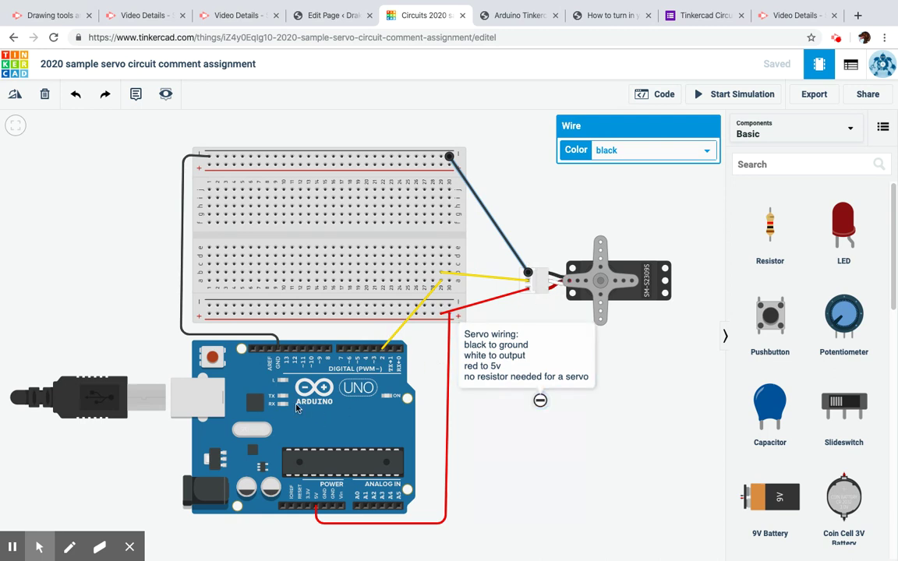
Move the Arduino's yellow wire end from column 28 to 29, then check the yellow and red wires.
{"action": "left_click", "coordinate": [414, 312]}
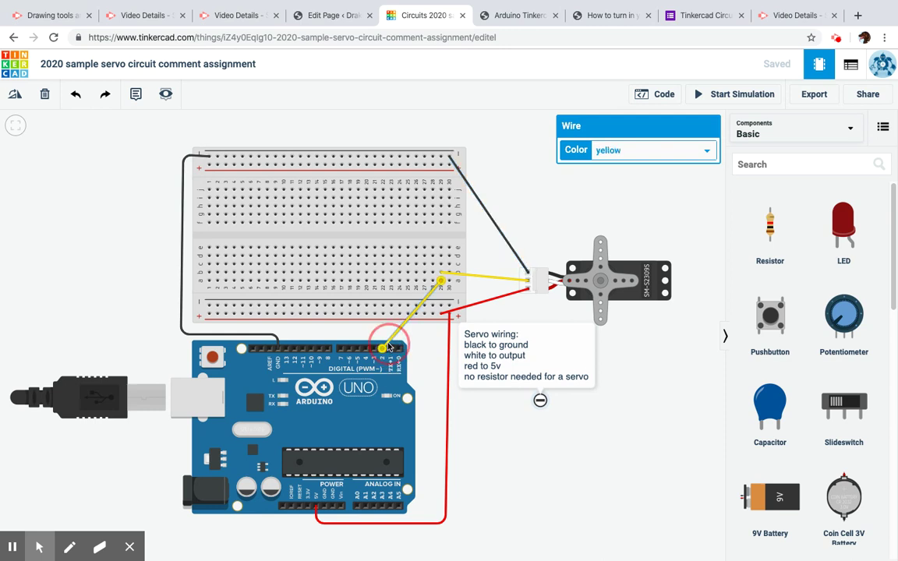
{"action": "left_click_drag", "start_coordinate": [434, 285], "coordinate": [442, 280]}
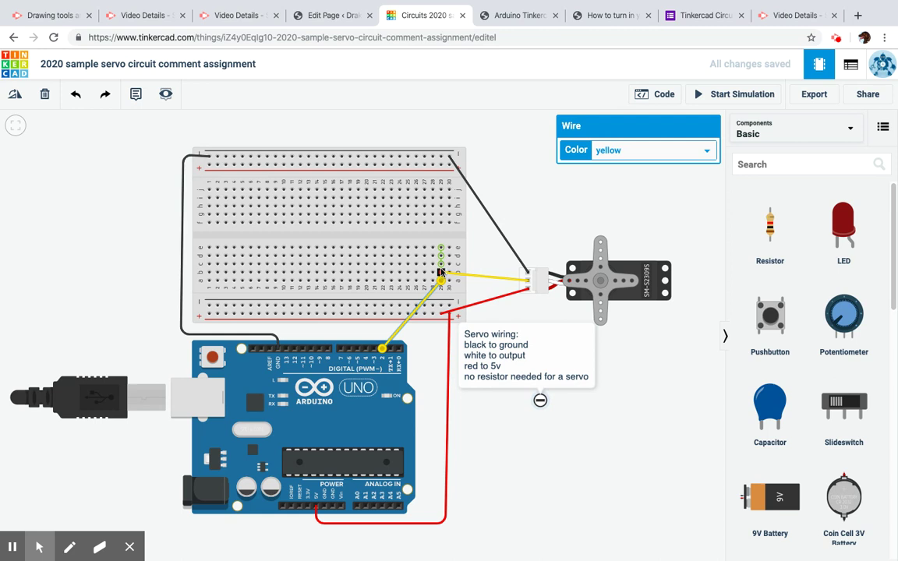
{"action": "left_click", "coordinate": [468, 278]}
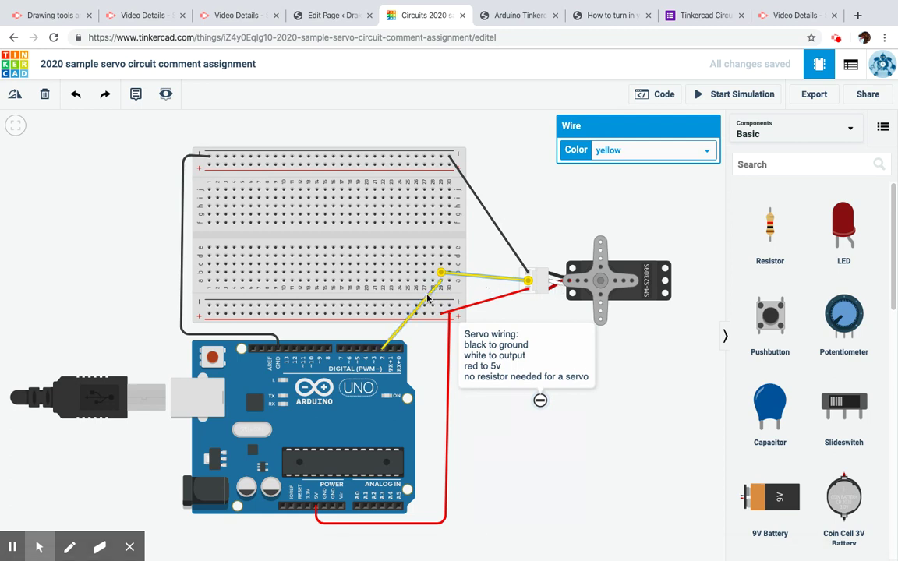
{"action": "left_click", "coordinate": [464, 277]}
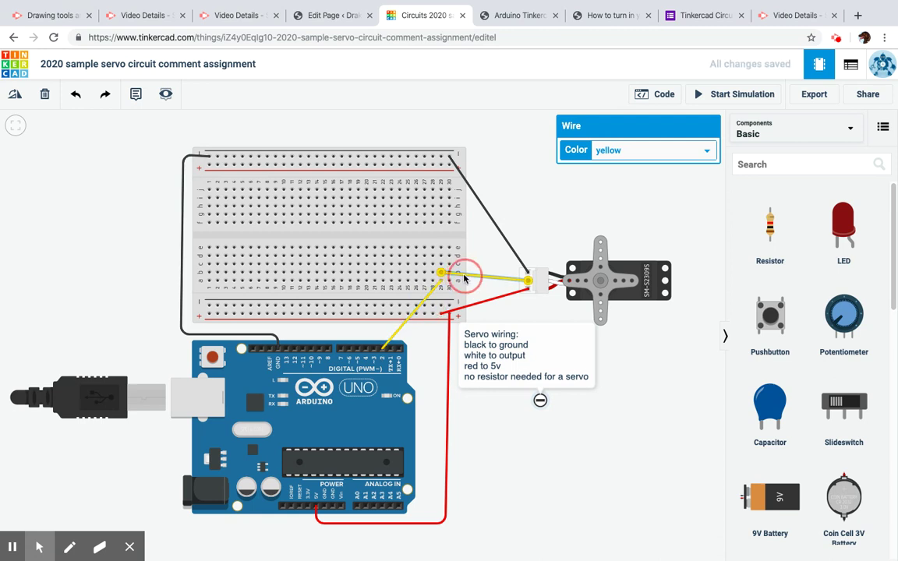
{"action": "left_click", "coordinate": [384, 351]}
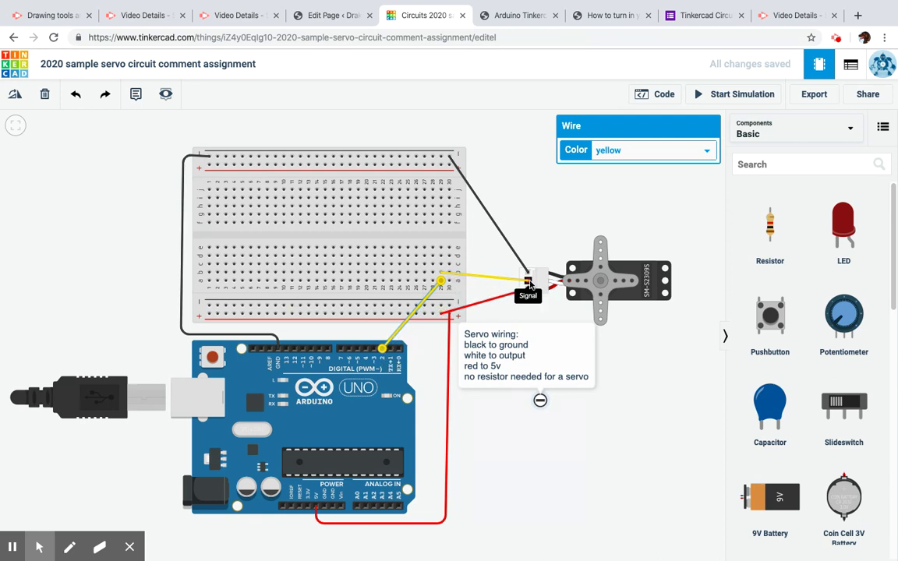
{"action": "left_click", "coordinate": [341, 524]}
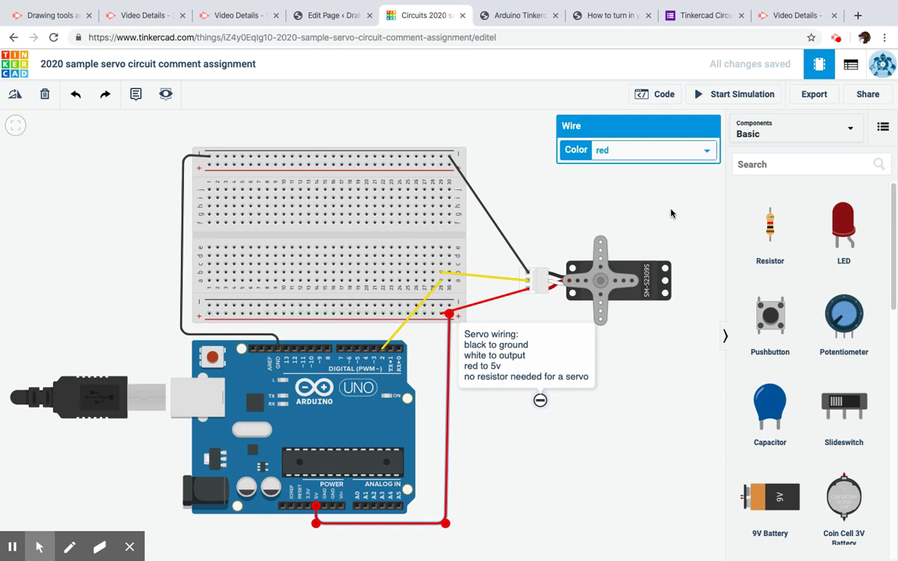
Open the code editor to show the Arduino's commented servo sketch.
{"action": "left_click", "coordinate": [652, 96]}
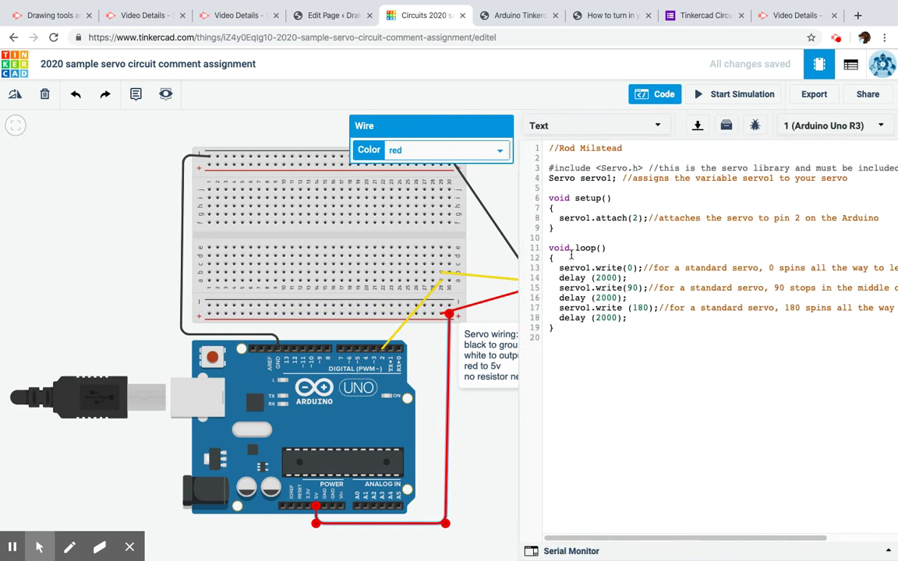
Widen the code editor across the workspace and point along line 1's author comment.
{"action": "left_click_drag", "start_coordinate": [514, 275], "coordinate": [134, 310]}
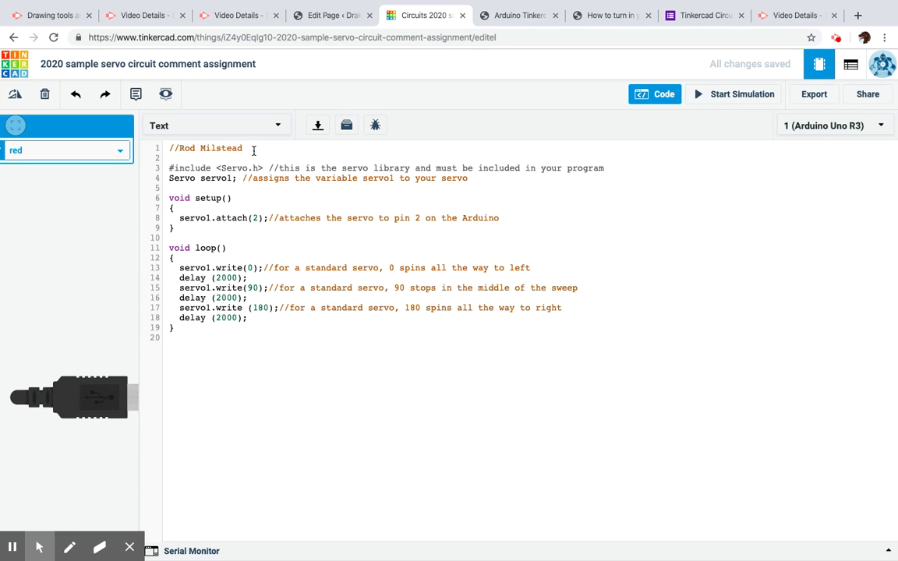
{"action": "left_click", "coordinate": [170, 148]}
{"action": "left_click", "coordinate": [176, 148]}
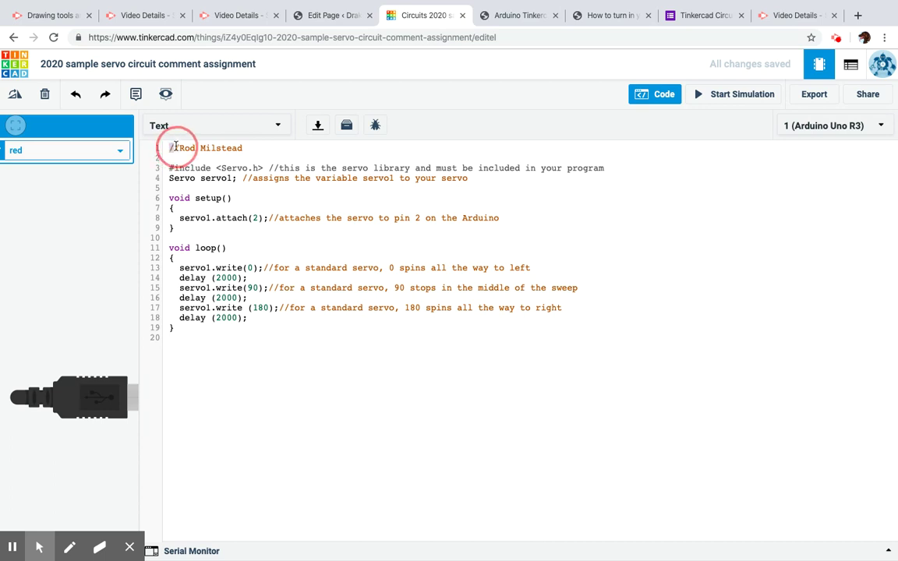
{"action": "left_click", "coordinate": [251, 148]}
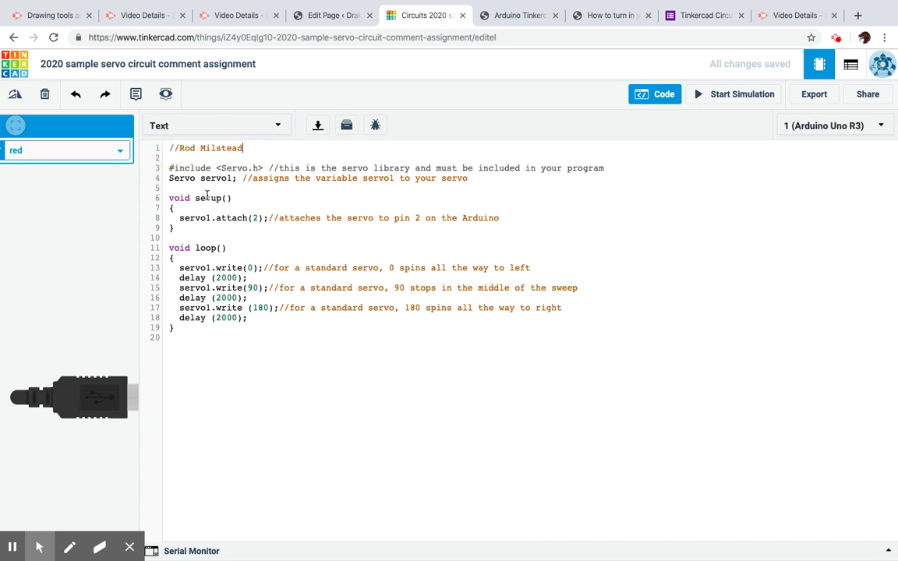
{"action": "left_click", "coordinate": [165, 167]}
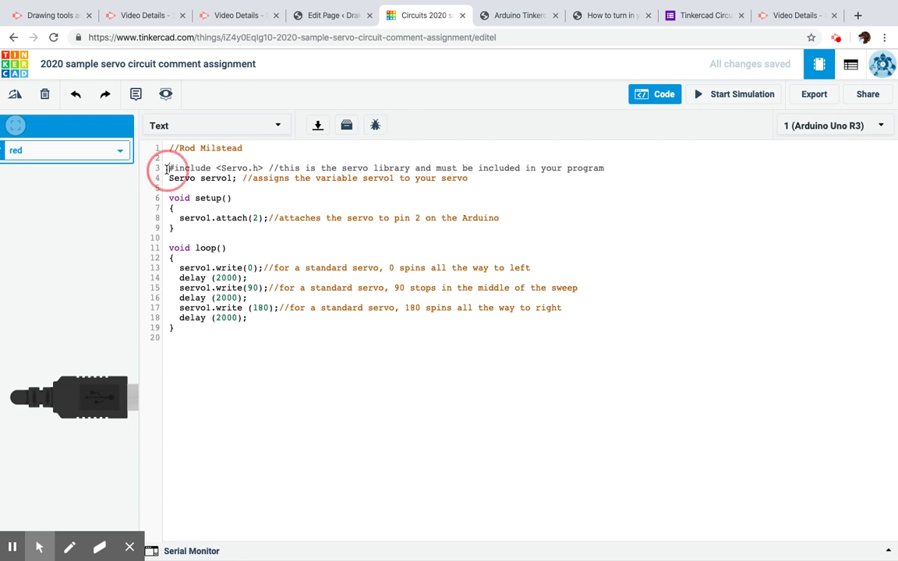
{"action": "left_click_drag", "start_coordinate": [165, 168], "coordinate": [263, 167]}
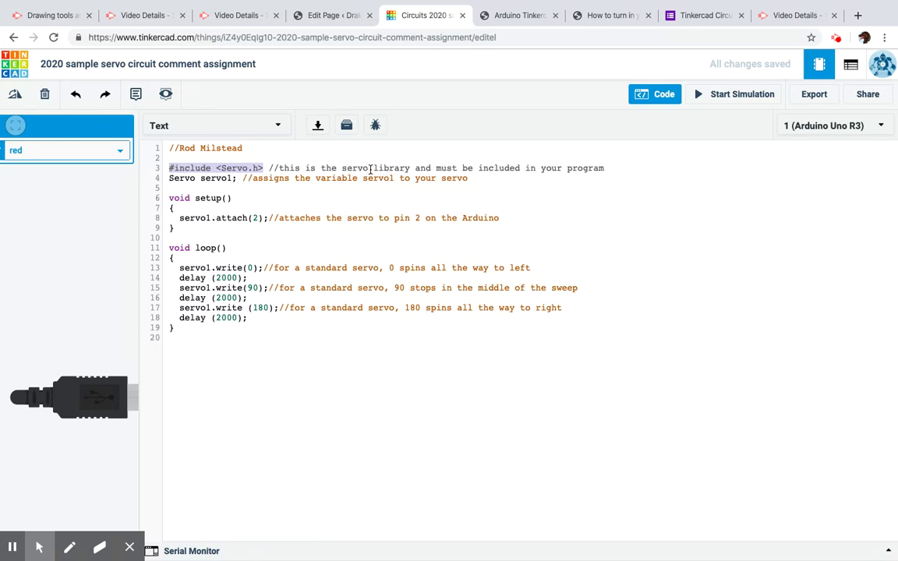
{"action": "left_click_drag", "start_coordinate": [343, 167], "coordinate": [410, 166]}
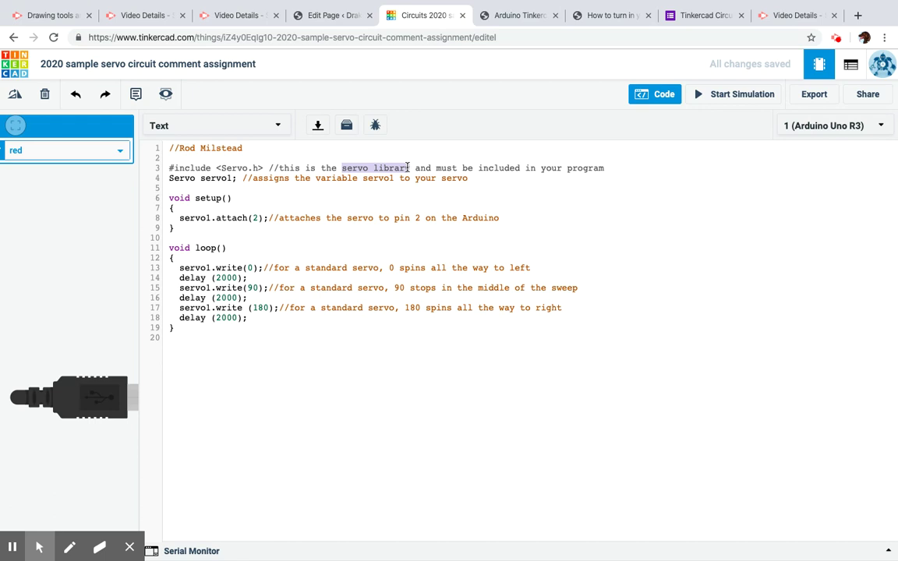
{"action": "left_click", "coordinate": [321, 176]}
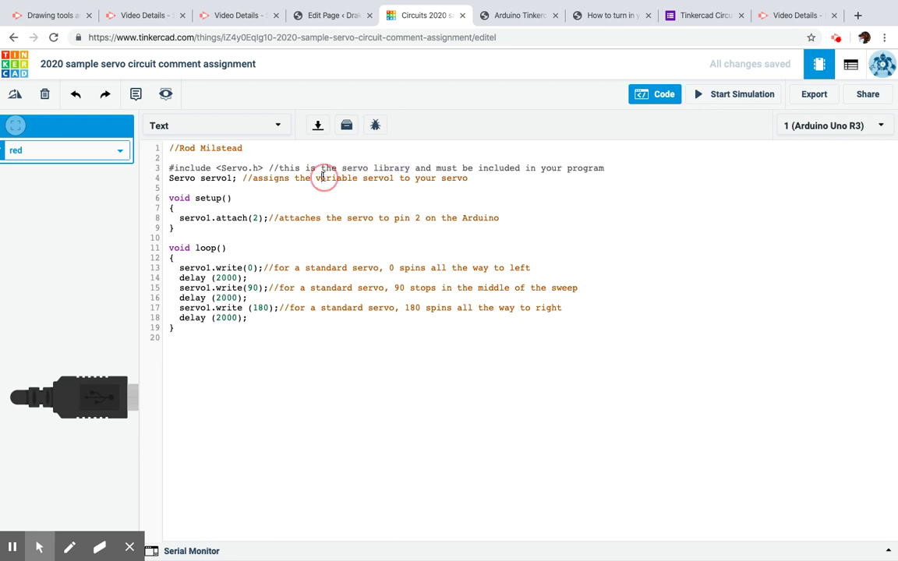
{"action": "left_click_drag", "start_coordinate": [169, 178], "coordinate": [238, 177]}
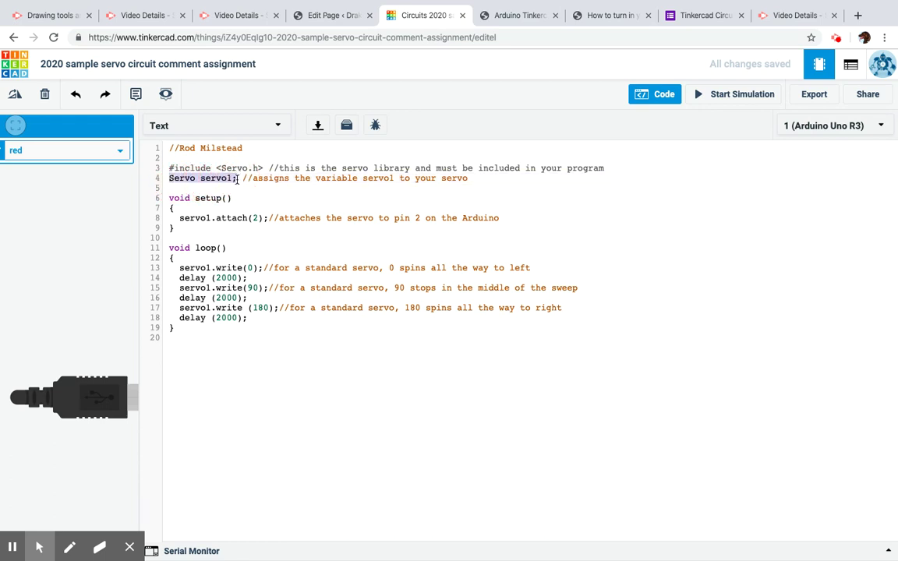
{"action": "left_click", "coordinate": [242, 179]}
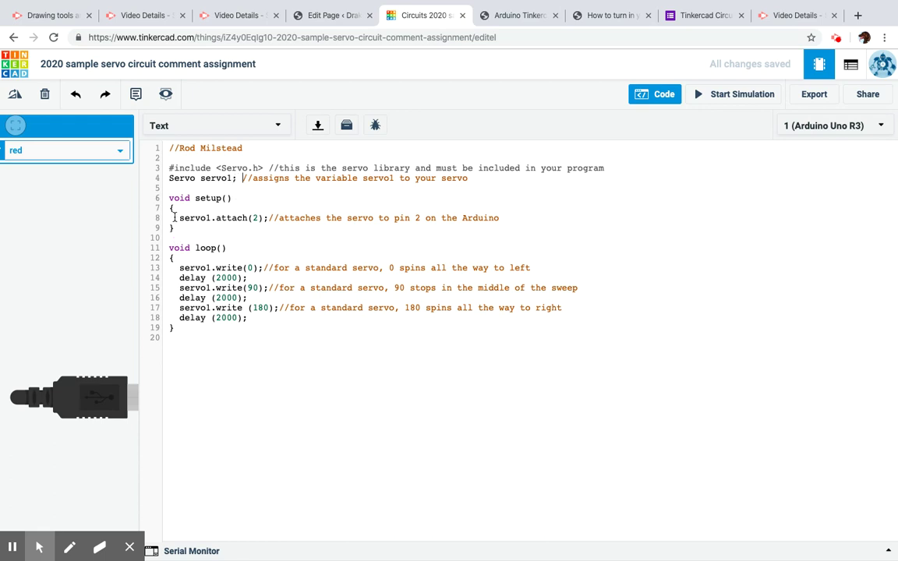
{"action": "left_click_drag", "start_coordinate": [168, 198], "coordinate": [353, 232]}
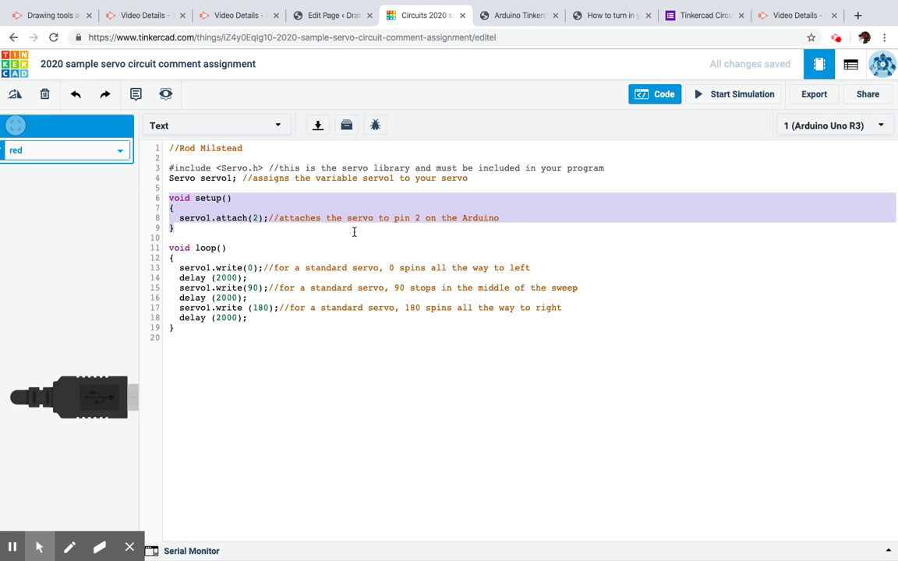
{"action": "left_click", "coordinate": [295, 218]}
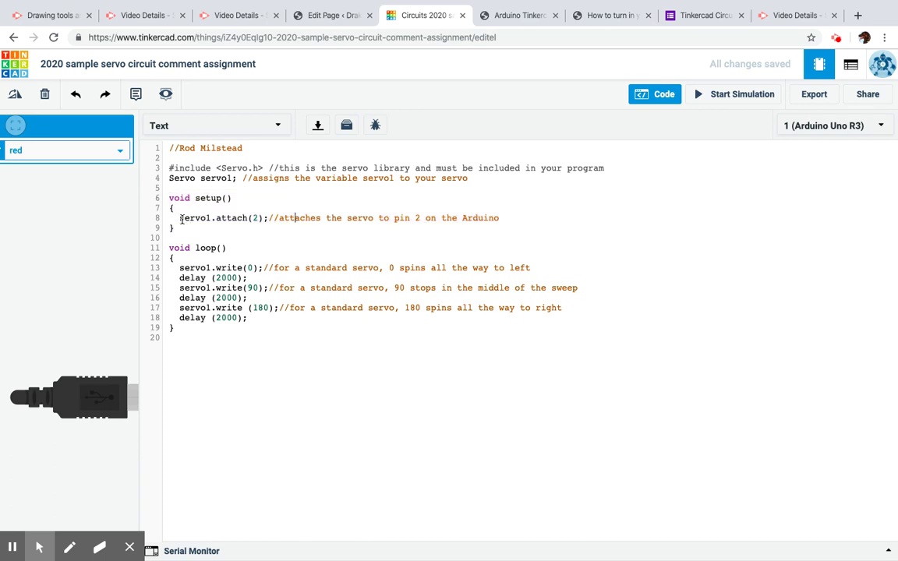
{"action": "left_click_drag", "start_coordinate": [179, 218], "coordinate": [269, 219]}
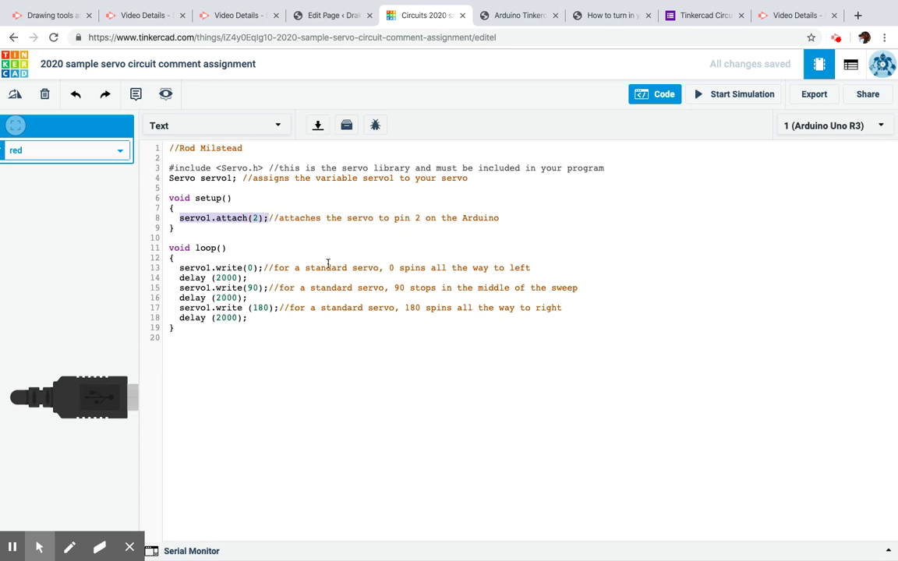
{"action": "left_click", "coordinate": [169, 257]}
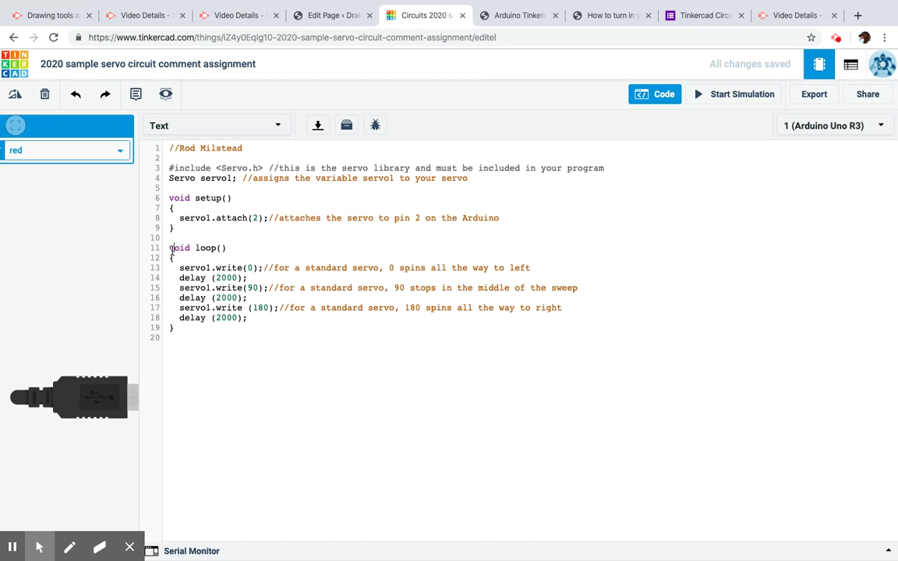
{"action": "left_click_drag", "start_coordinate": [169, 248], "coordinate": [272, 326]}
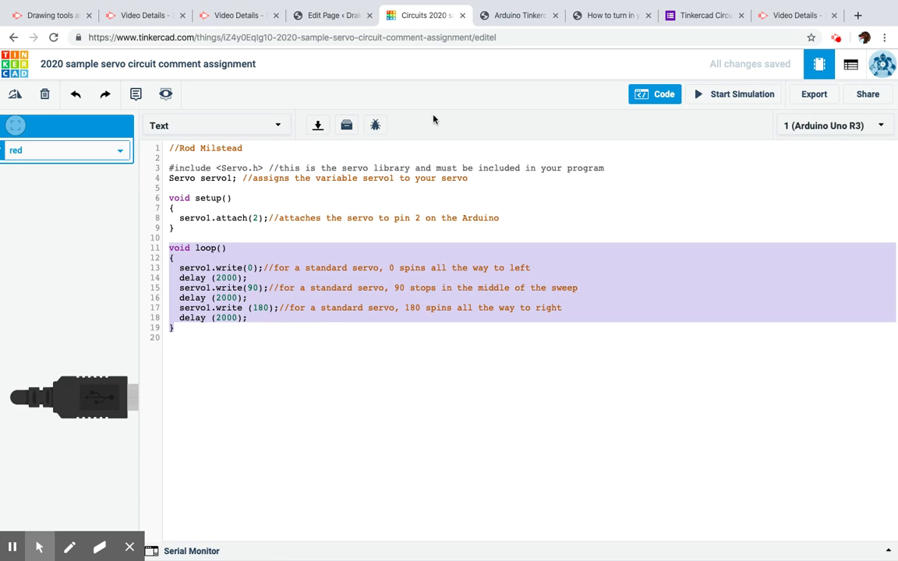
Highlight the 2000 delay values on lines 14, 16 and 18, then close the code editor.
{"action": "left_click", "coordinate": [248, 277]}
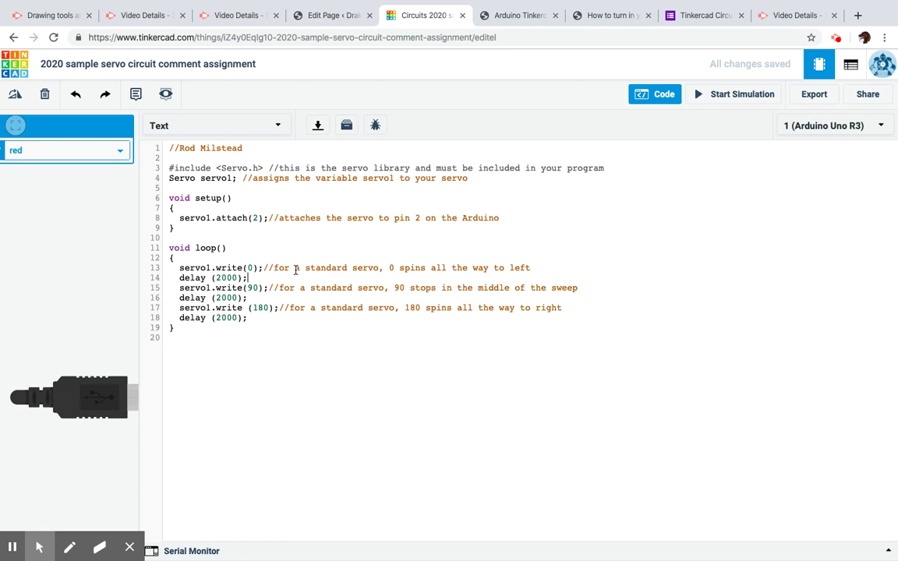
{"action": "double_click", "coordinate": [223, 278]}
{"action": "left_click", "coordinate": [231, 293]}
{"action": "left_click_drag", "start_coordinate": [211, 297], "coordinate": [247, 298]}
{"action": "left_click_drag", "start_coordinate": [251, 319], "coordinate": [183, 318]}
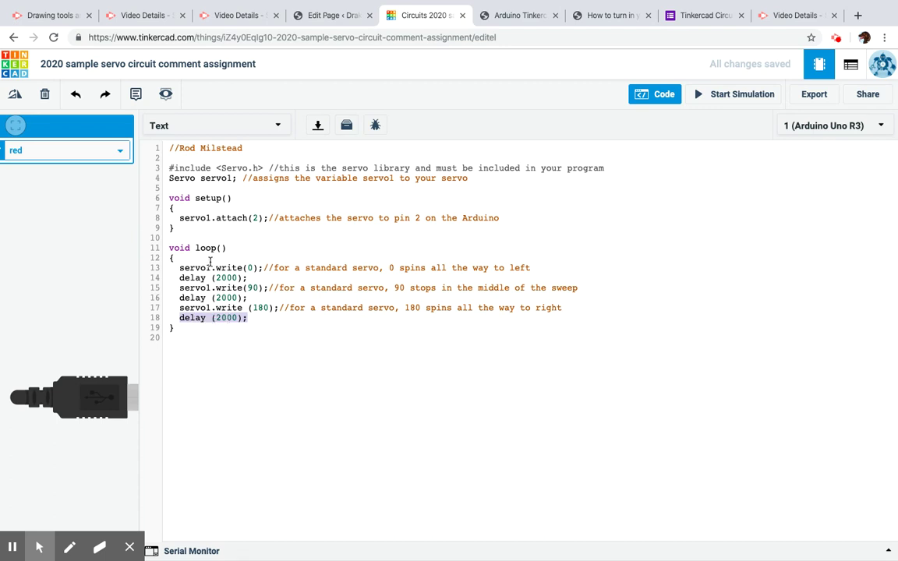
{"action": "left_click", "coordinate": [653, 94]}
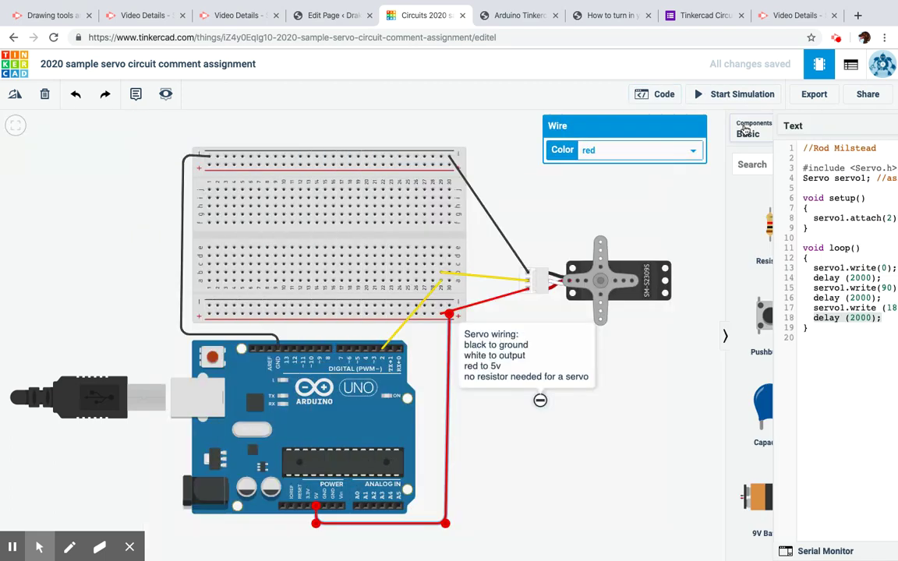
Run the servo sweep simulation for about 27 seconds, then stop it.
{"action": "left_click", "coordinate": [706, 94]}
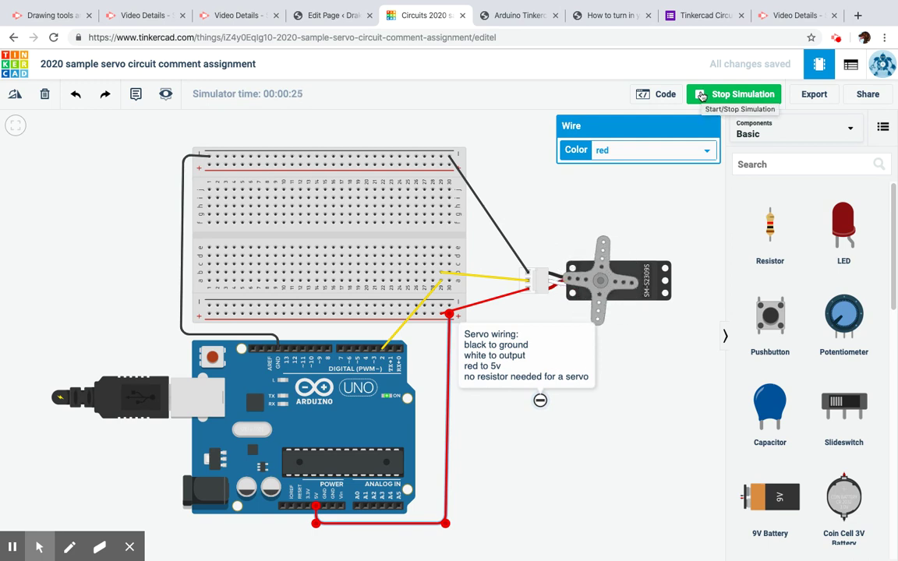
{"action": "left_click", "coordinate": [701, 94]}
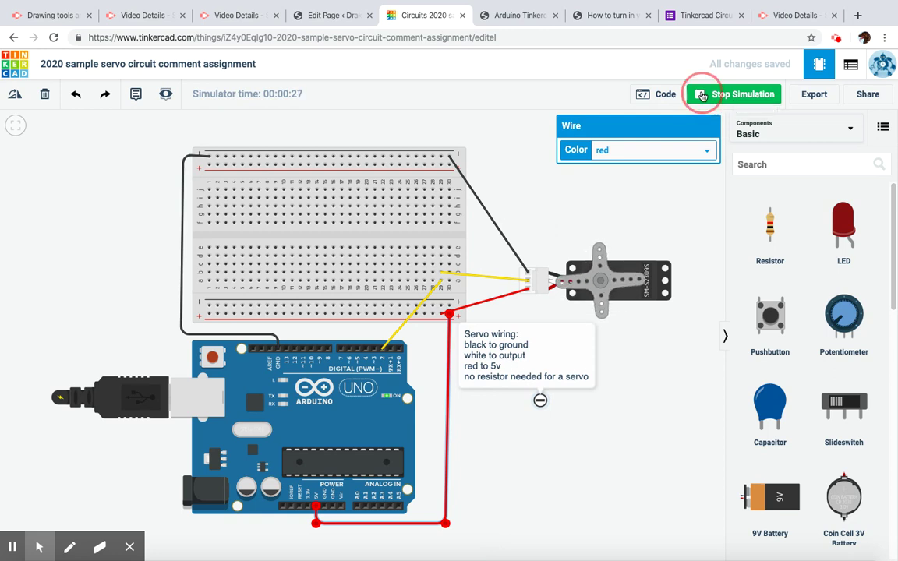